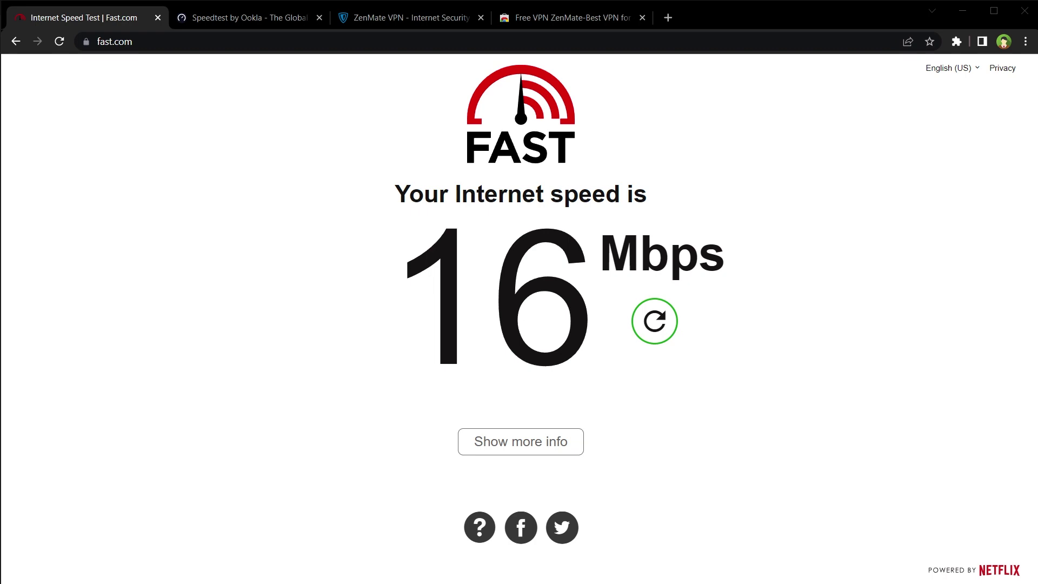
- Review the Speedtest results, then scroll through the zenmate.com website
click(231, 14)
click(435, 18)
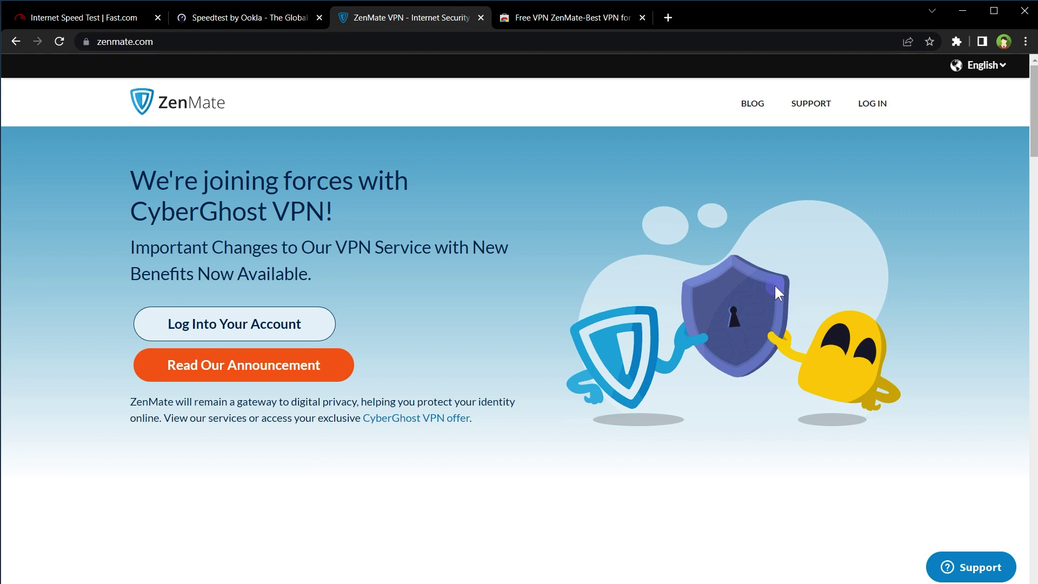
scroll(780, 314, down, 18)
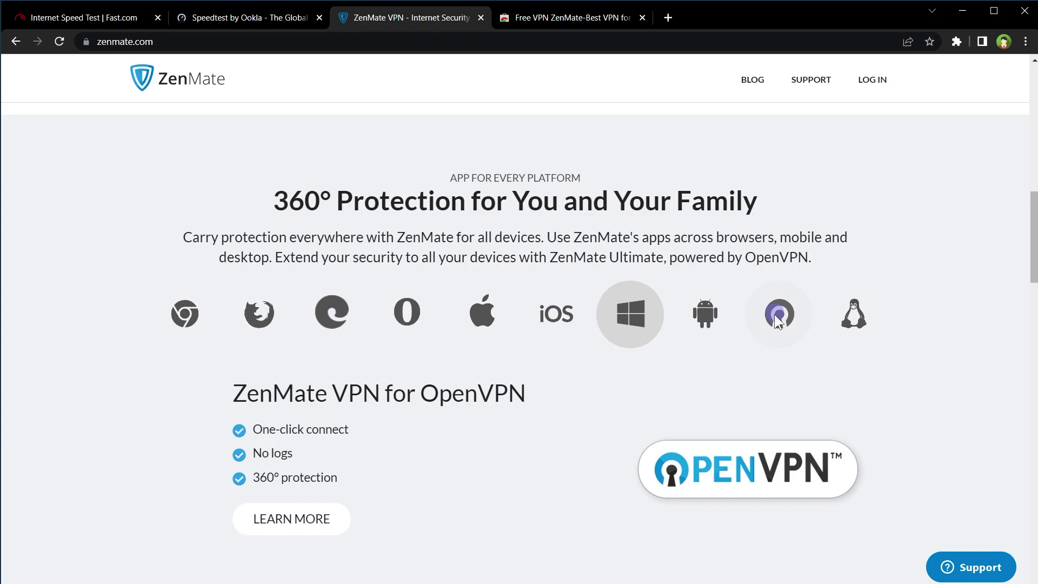
scroll(773, 316, down, 20)
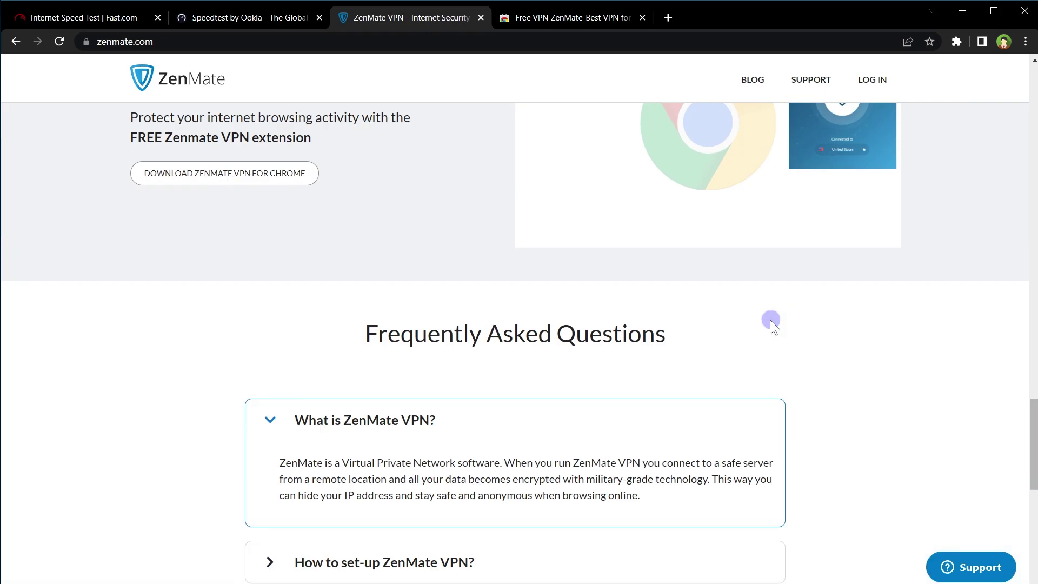
scroll(770, 320, down, 3)
scroll(770, 320, up, 20)
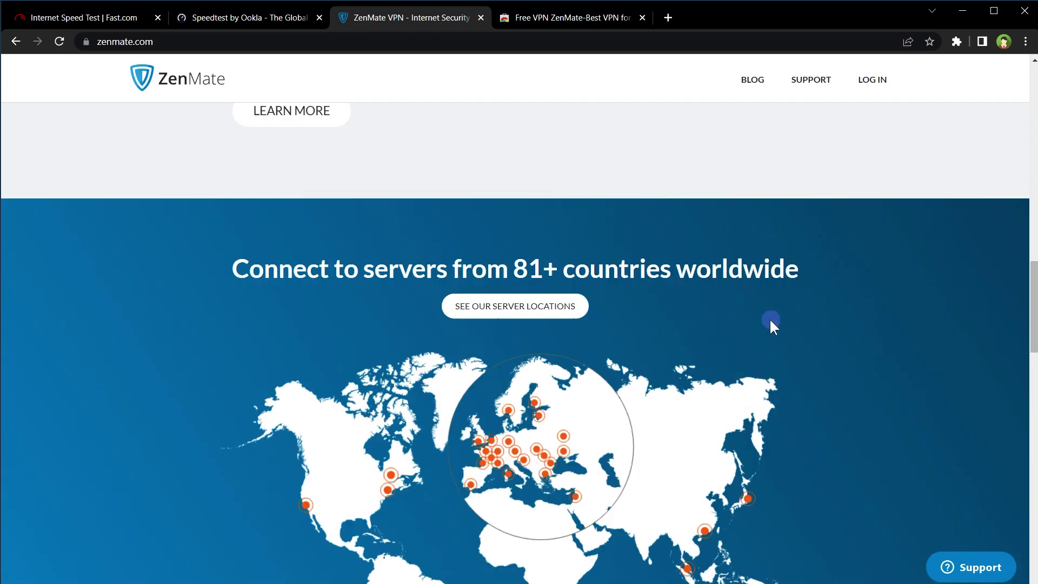
scroll(769, 321, up, 3)
- Switch to the Chrome Web Store listing for the Free VPN ZenMate extension and skim it
key(ctrl+Tab)
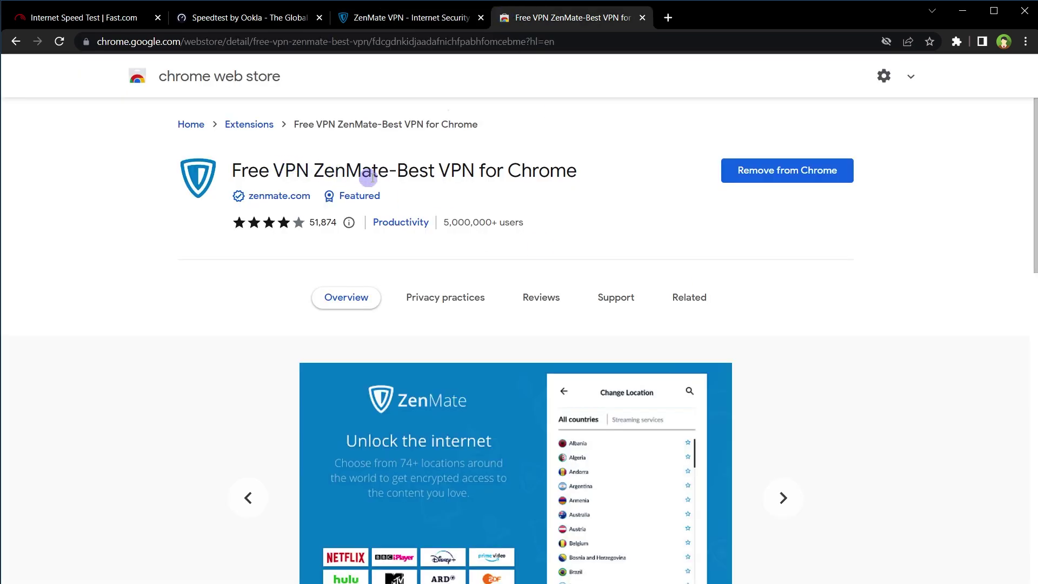
scroll(781, 293, down, 5)
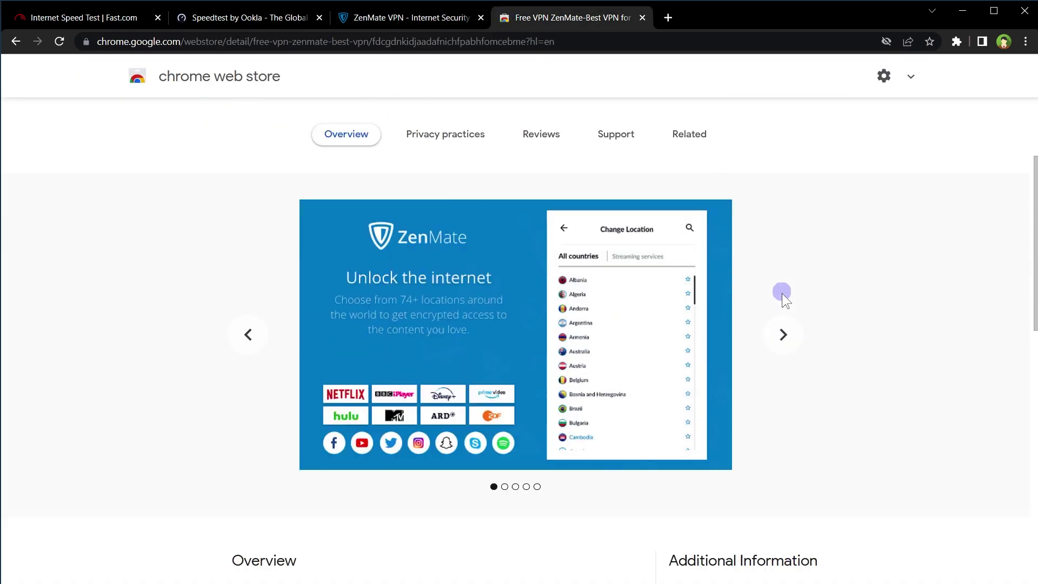
scroll(782, 293, up, 5)
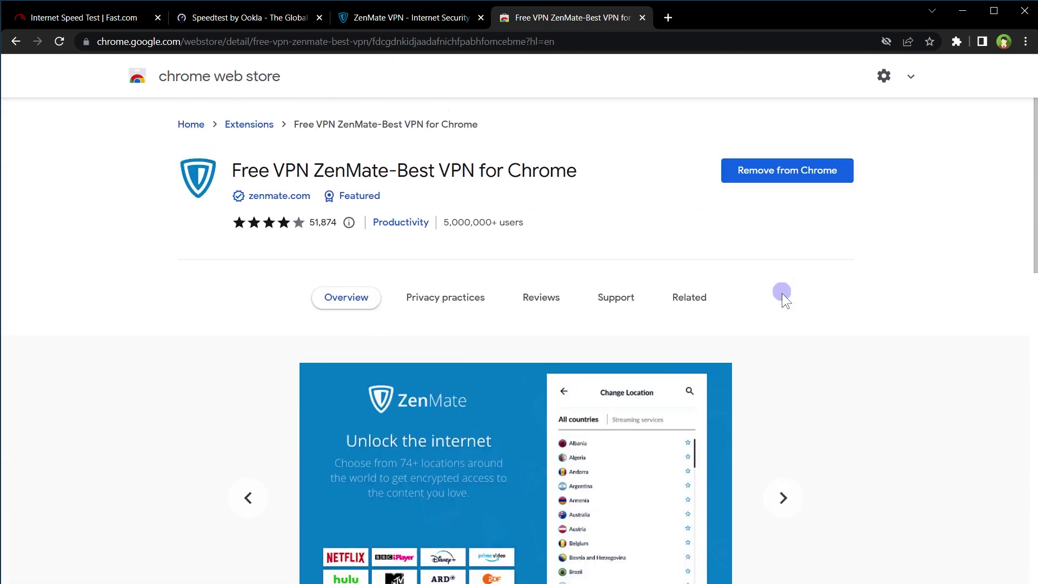
- From the ZenMate extension popup, check the server locations, connect to United States, then disable protection
click(957, 42)
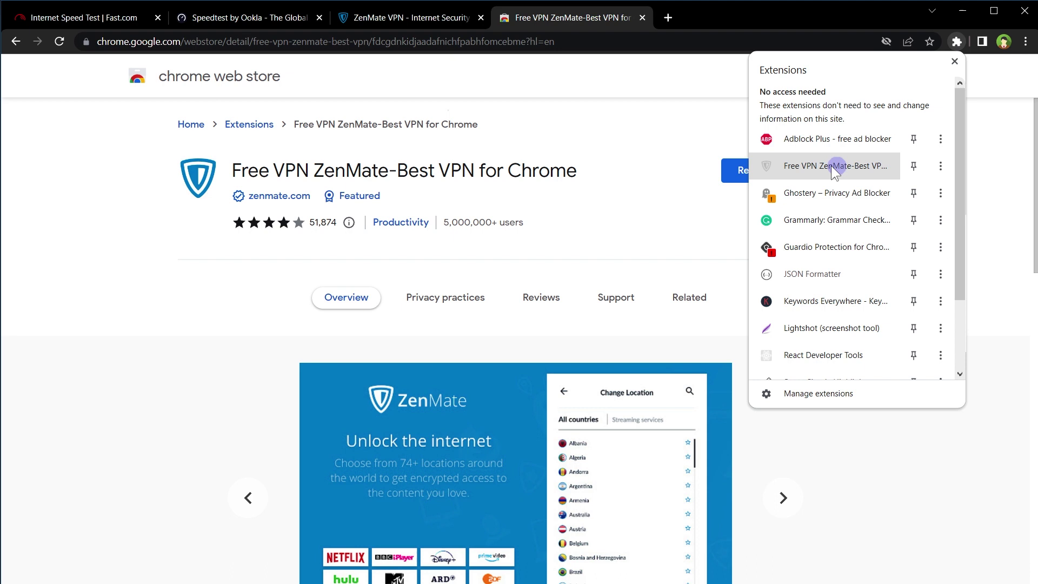
click(843, 170)
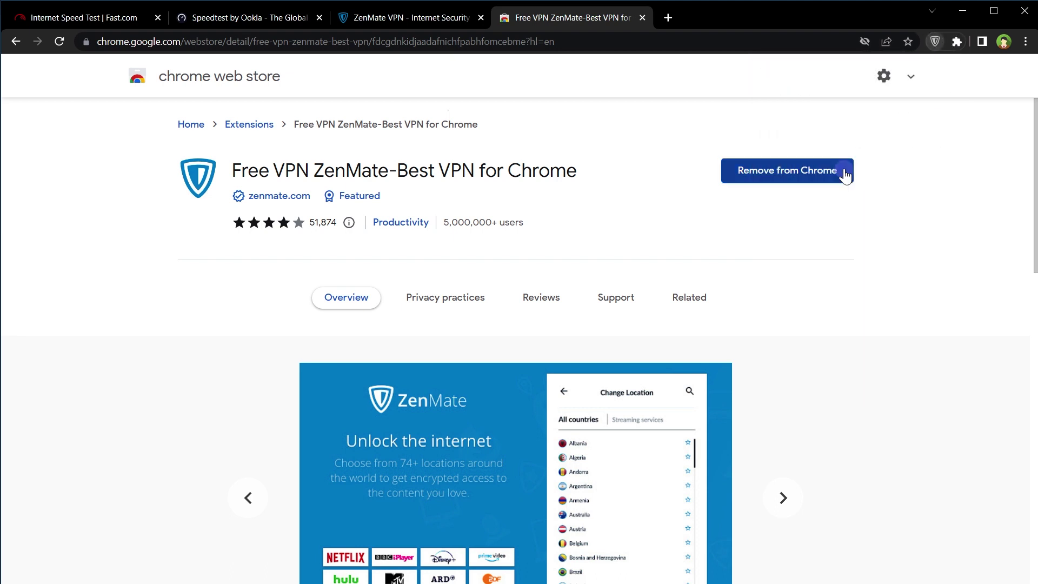
click(828, 344)
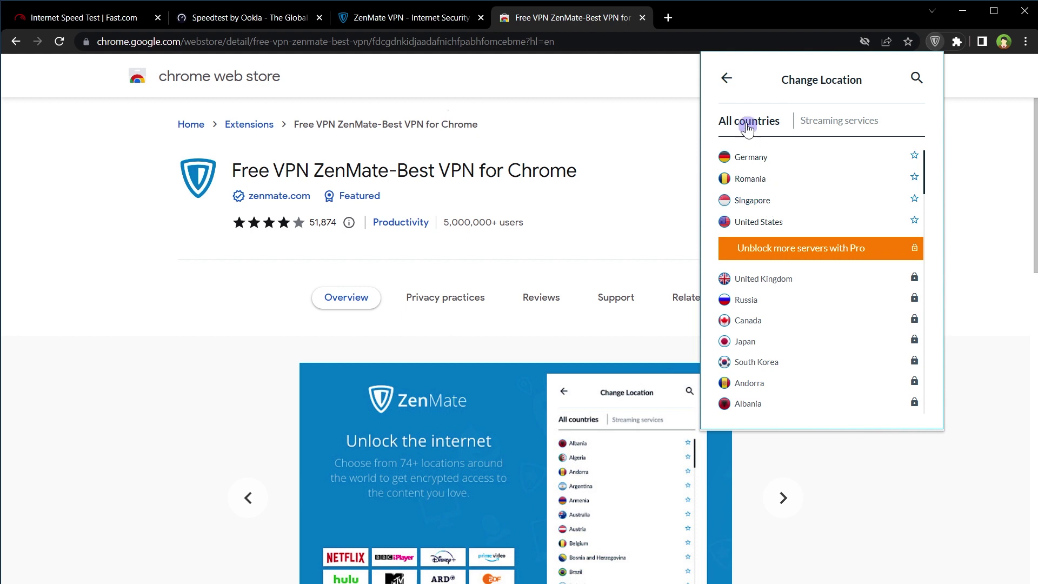
click(726, 78)
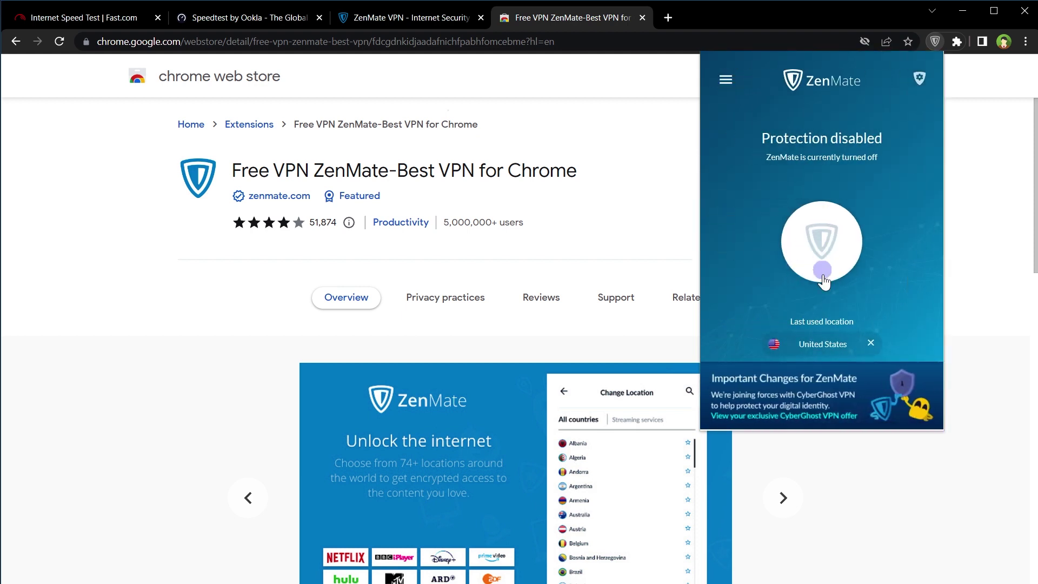
click(845, 273)
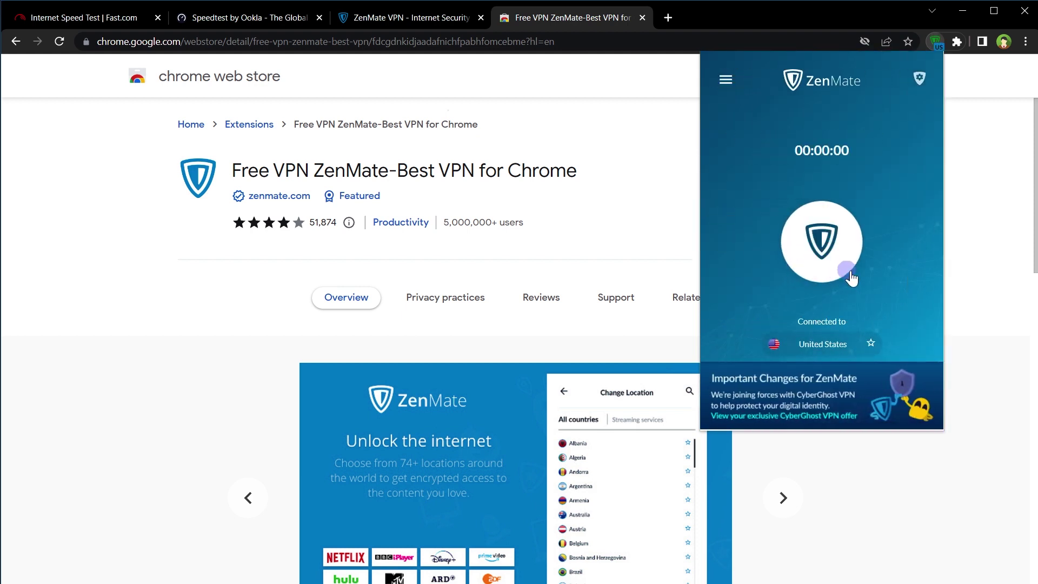
click(906, 252)
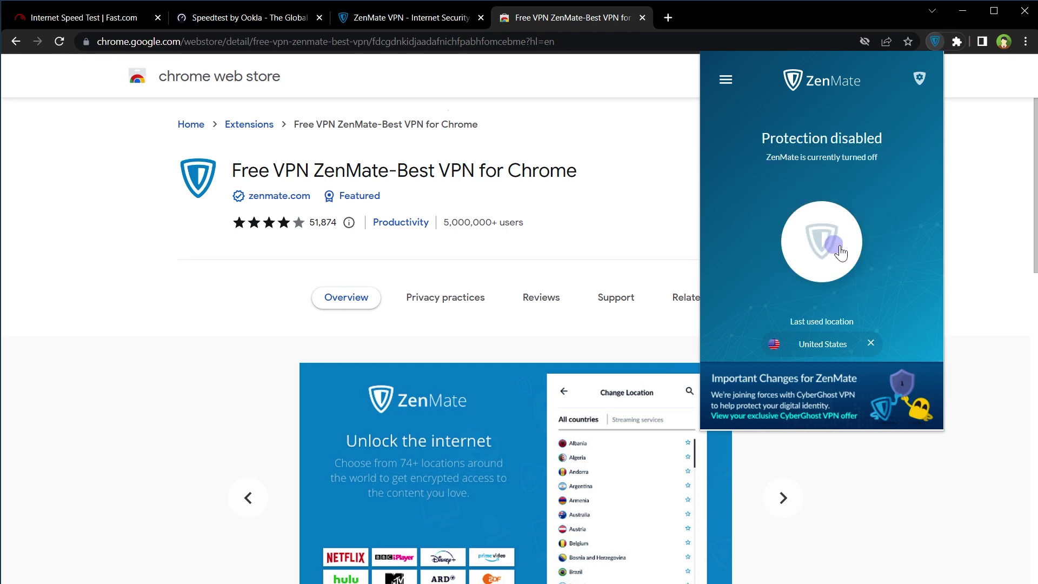
- Close the ZenMate extension popup
click(969, 245)
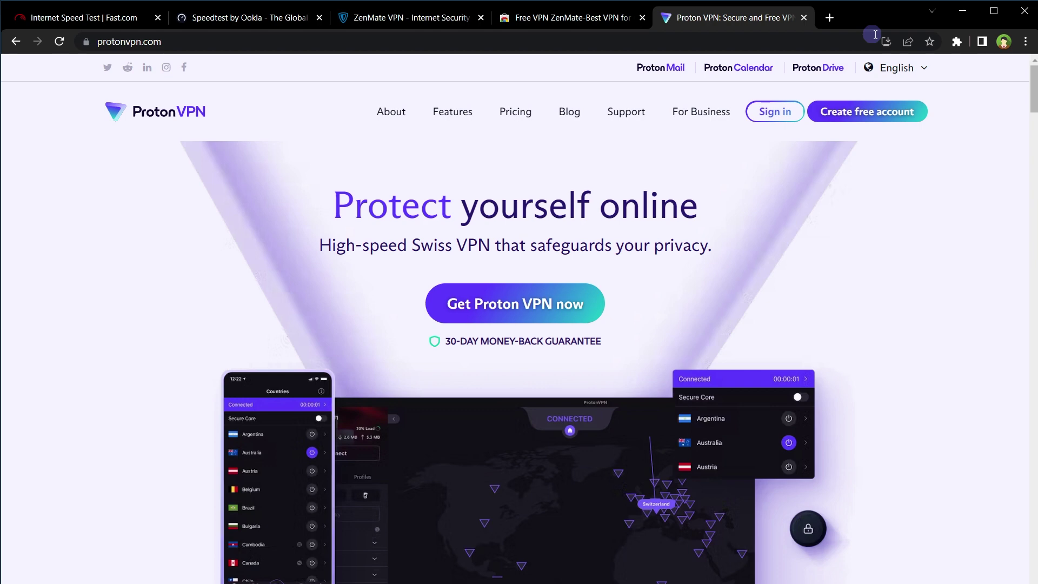
- Go to Proton VPN's pricing page and pick the Proton Free plan
click(210, 43)
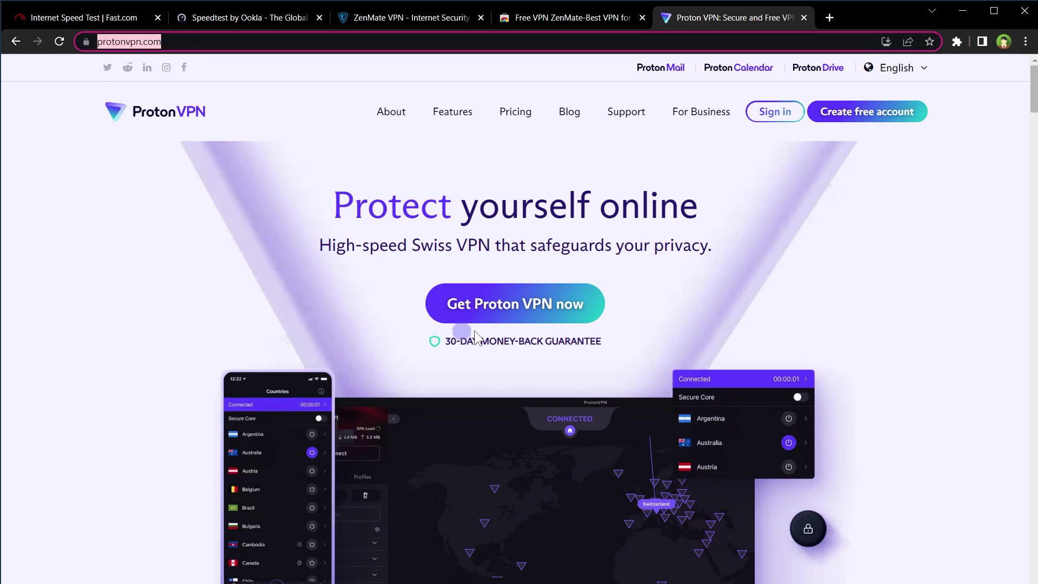
click(541, 317)
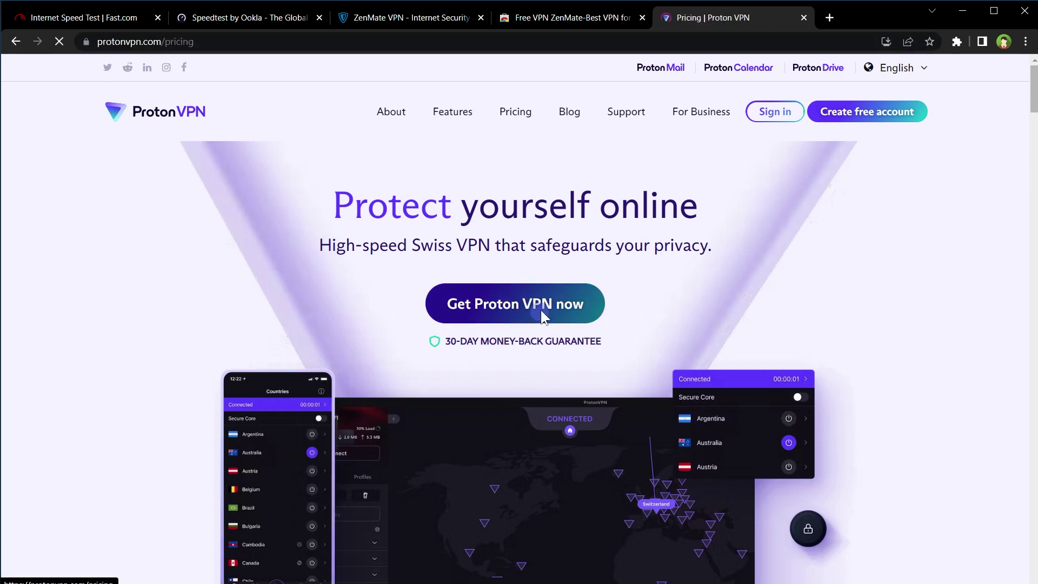
scroll(961, 329, down, 6)
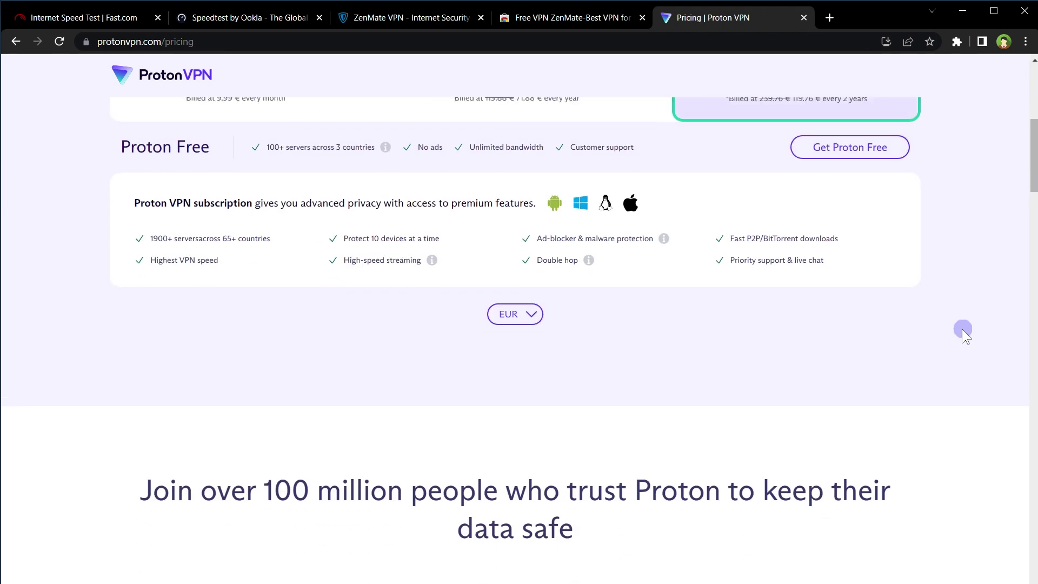
scroll(962, 329, up, 2)
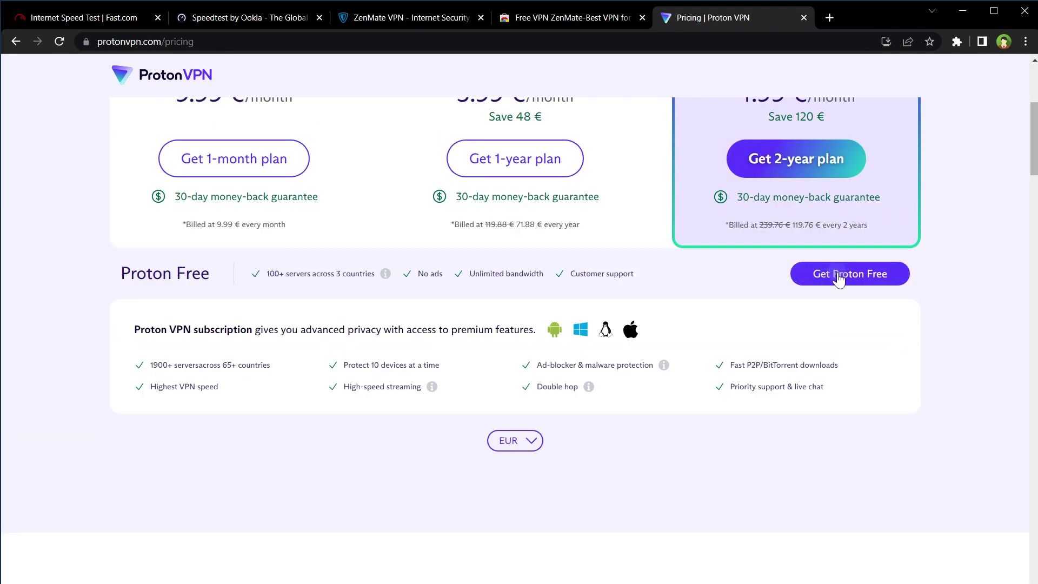
click(898, 278)
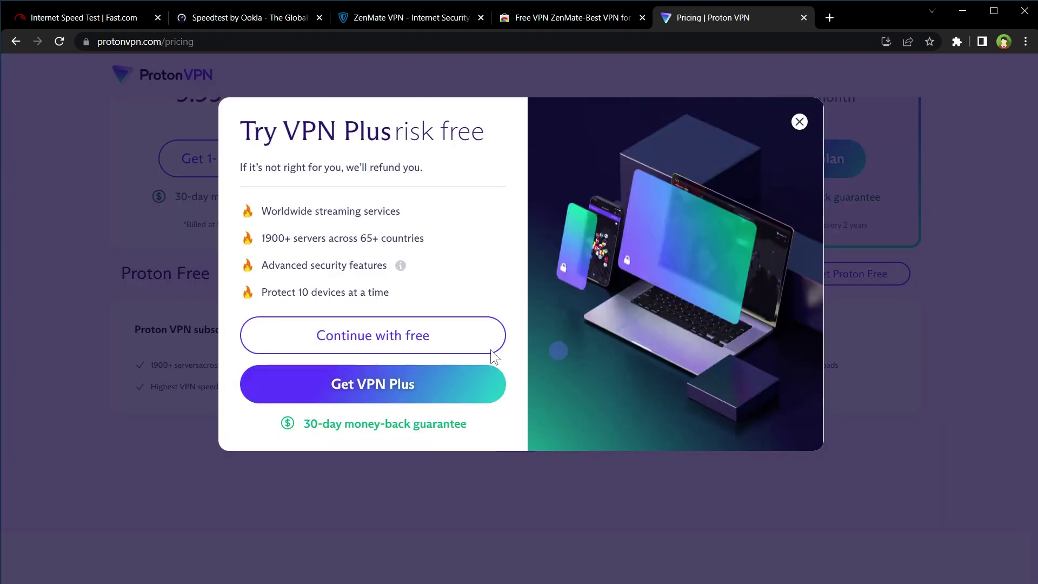
- Sign up for Proton Free with an email and password, then verify with the emailed six-digit code
click(440, 335)
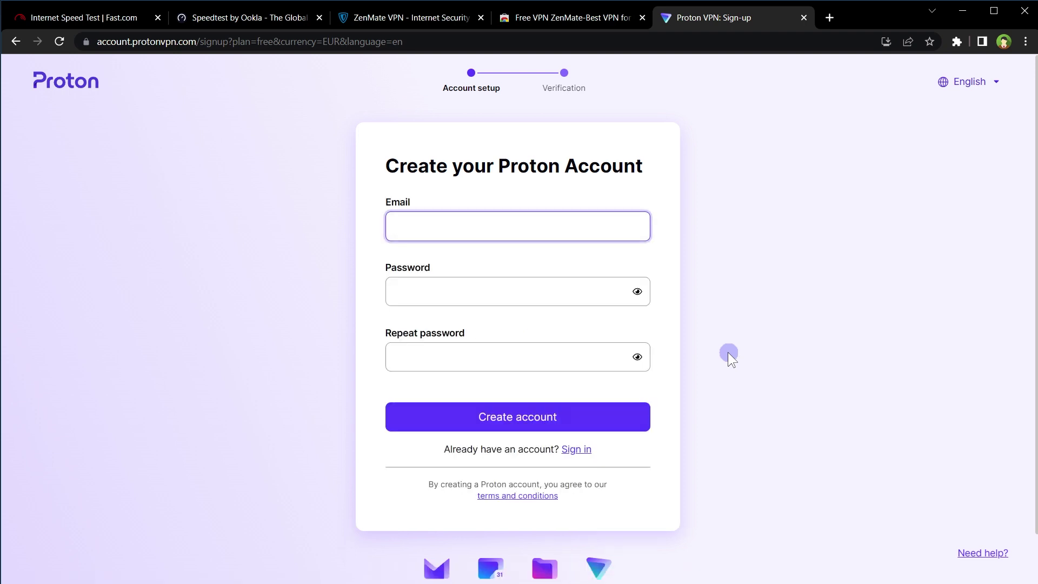
click(433, 290)
click(445, 356)
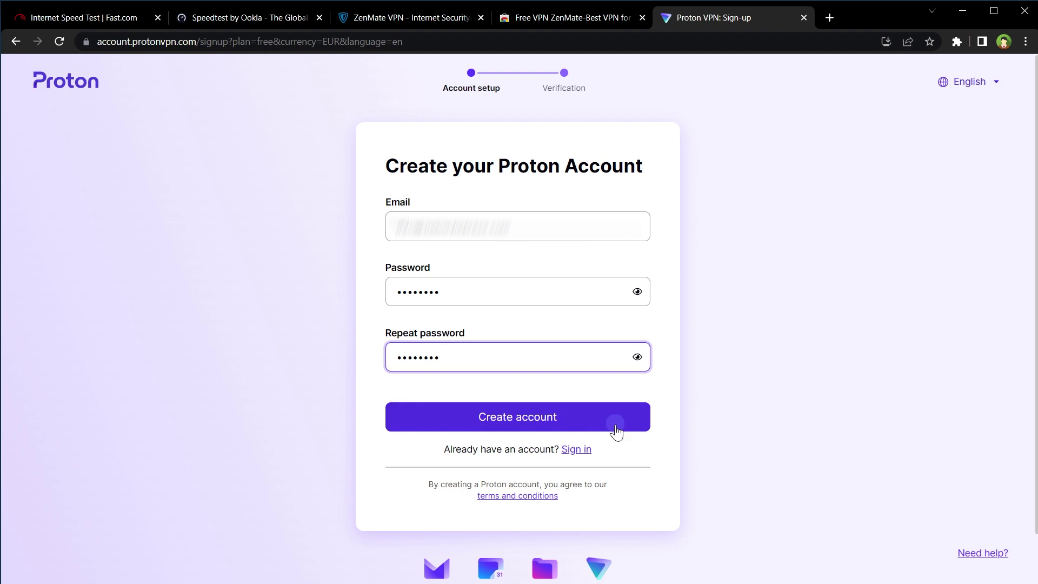
click(614, 423)
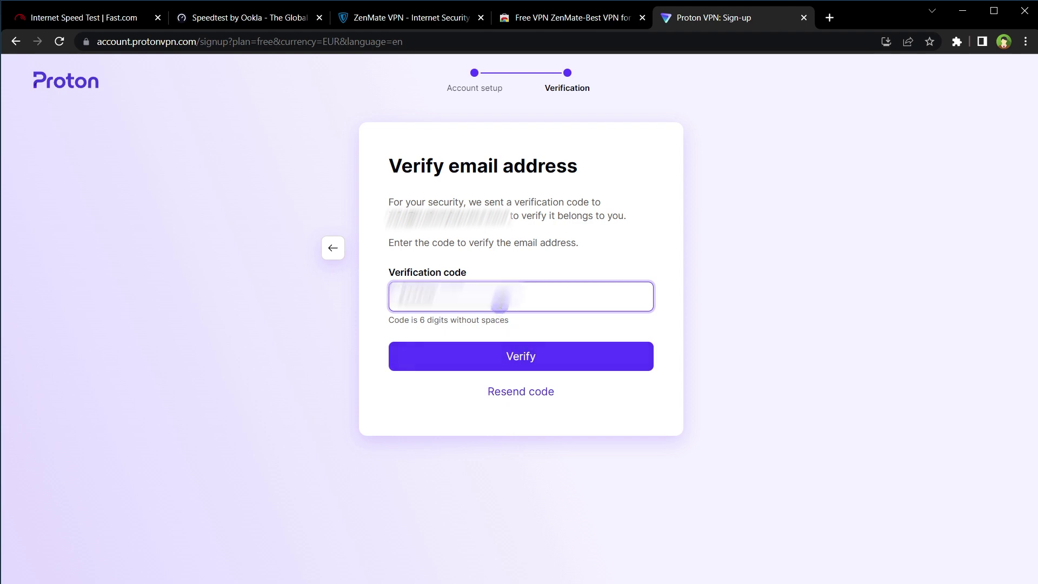
key(ctrl+v)
click(502, 353)
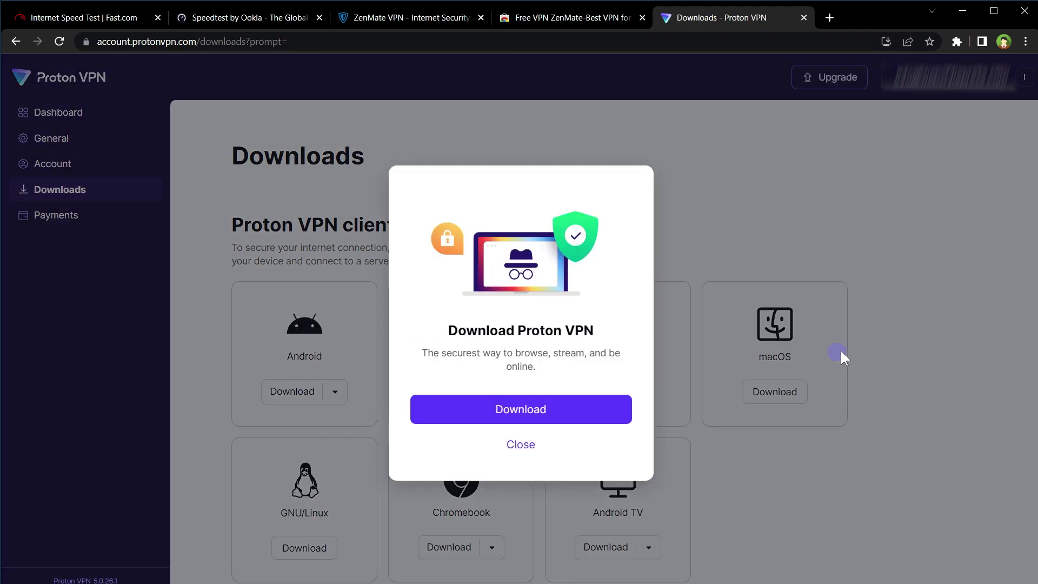
- Download ProtonVPN_v3.0.5.exe for Windows, run it, and confirm the setup language
click(586, 414)
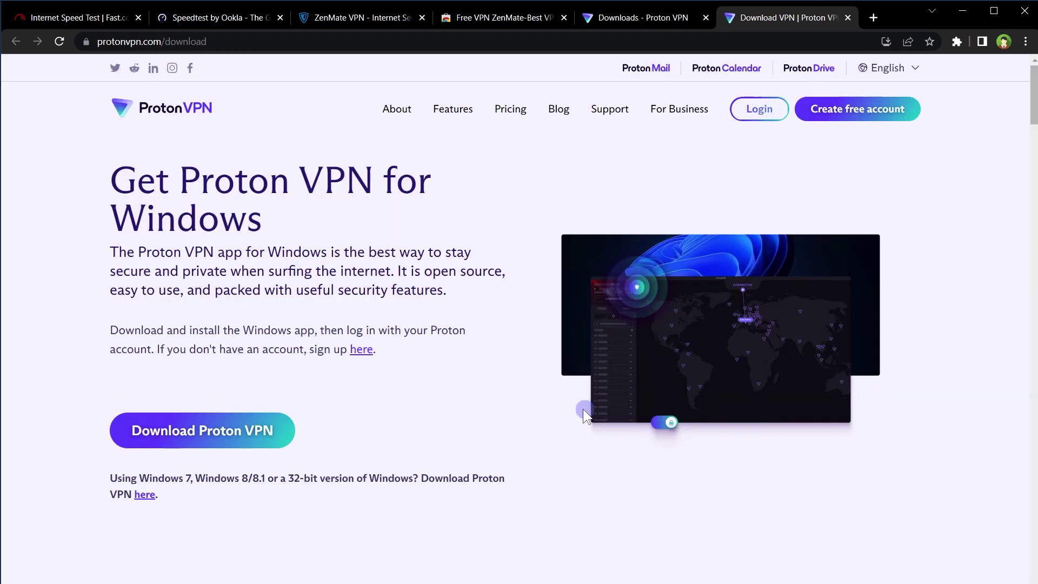
click(260, 431)
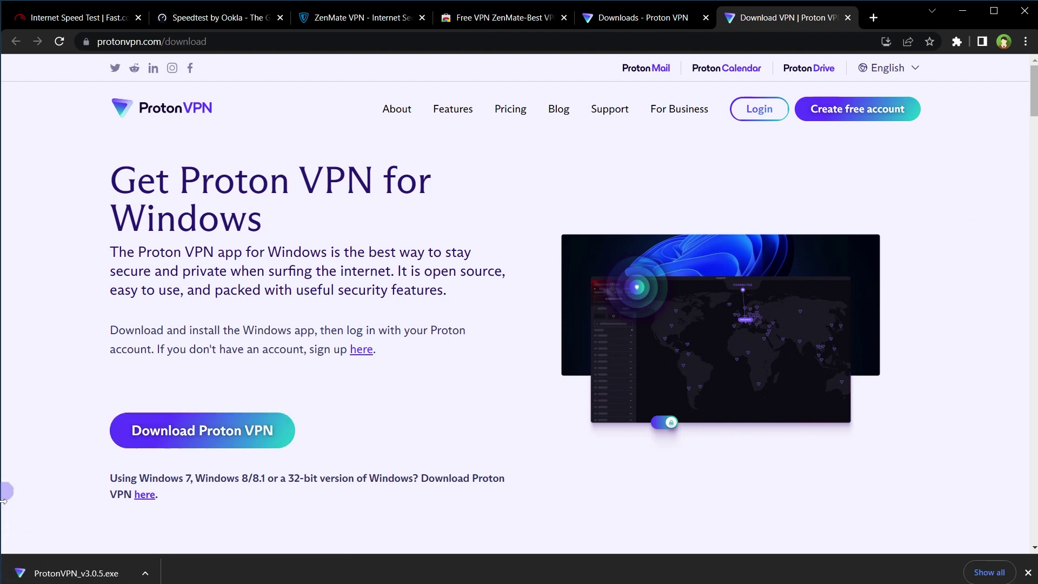
click(65, 574)
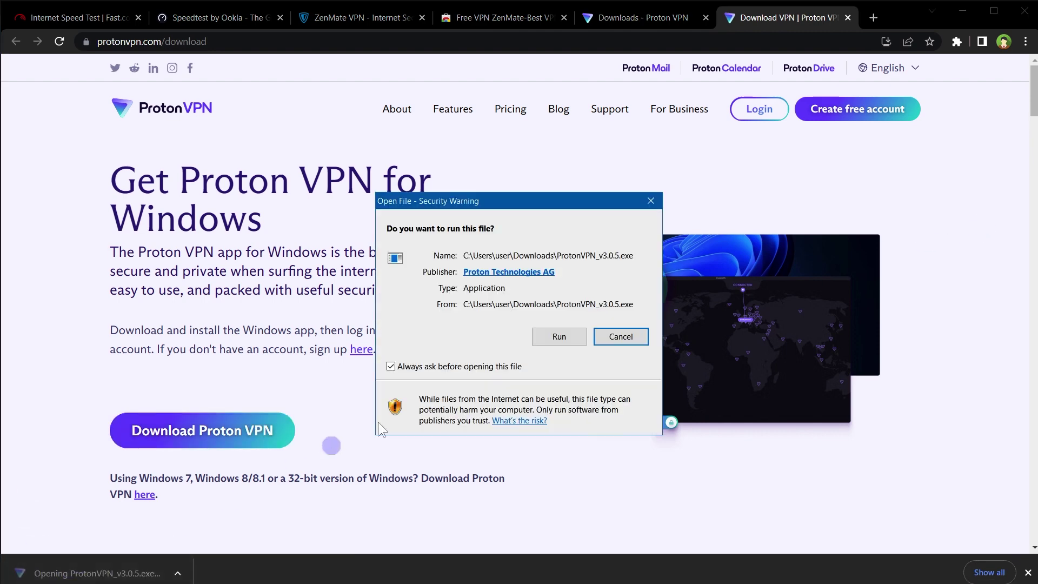
click(534, 339)
click(546, 355)
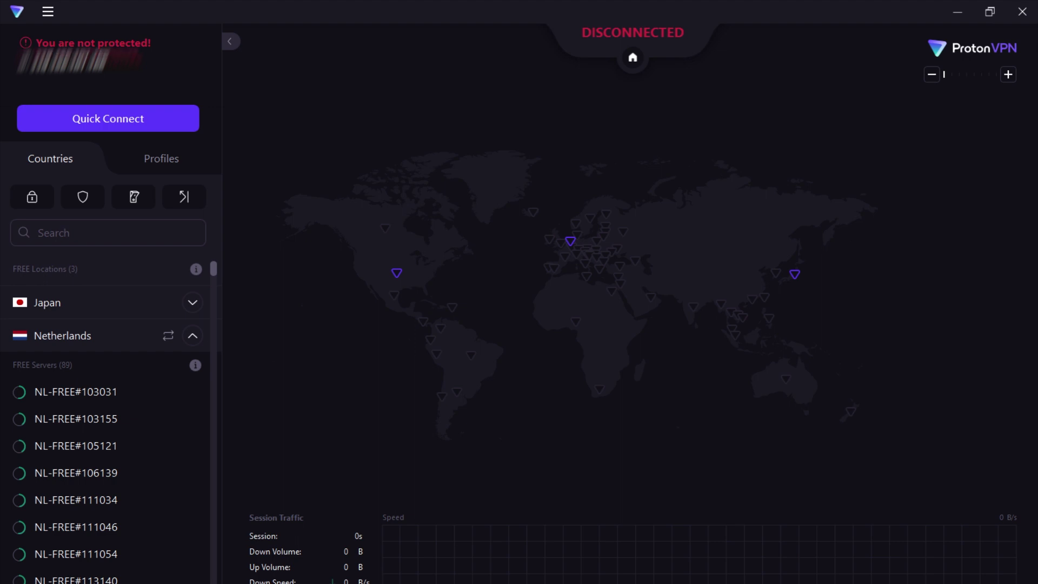
- Quick Connect the Proton VPN app to free Netherlands server NL-FREE#103031
click(150, 123)
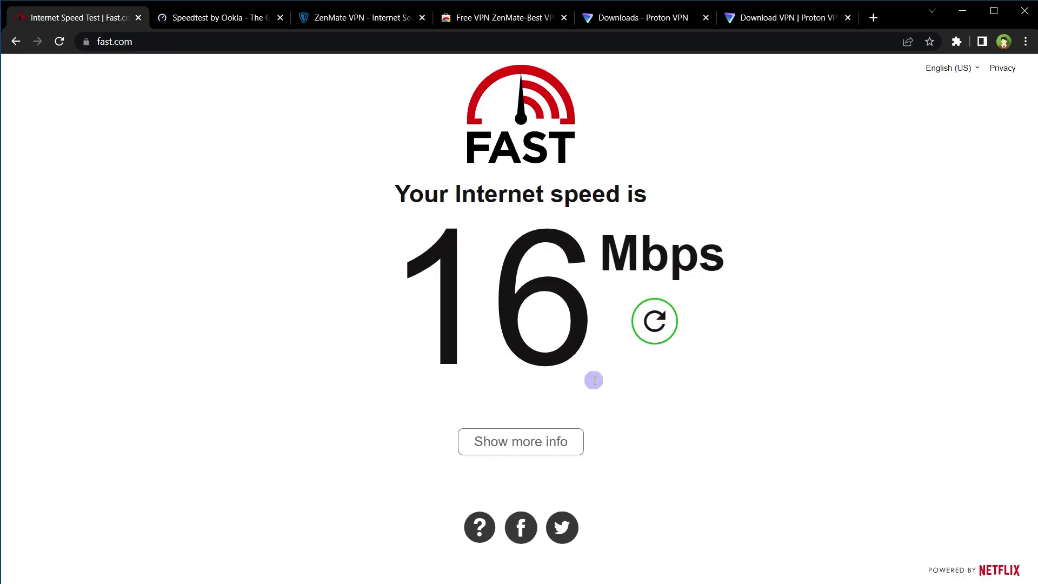
- Rerun the Fast.com test (16 Mbps) and start a new Speedtest run over the VPN
click(650, 332)
drag(832, 364, 377, 221)
click(276, 185)
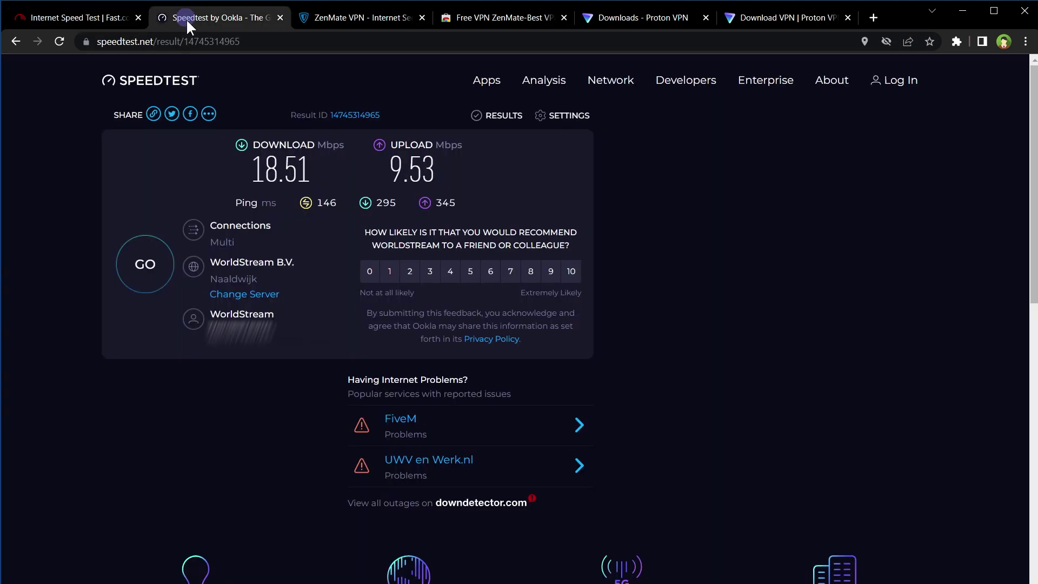
click(145, 264)
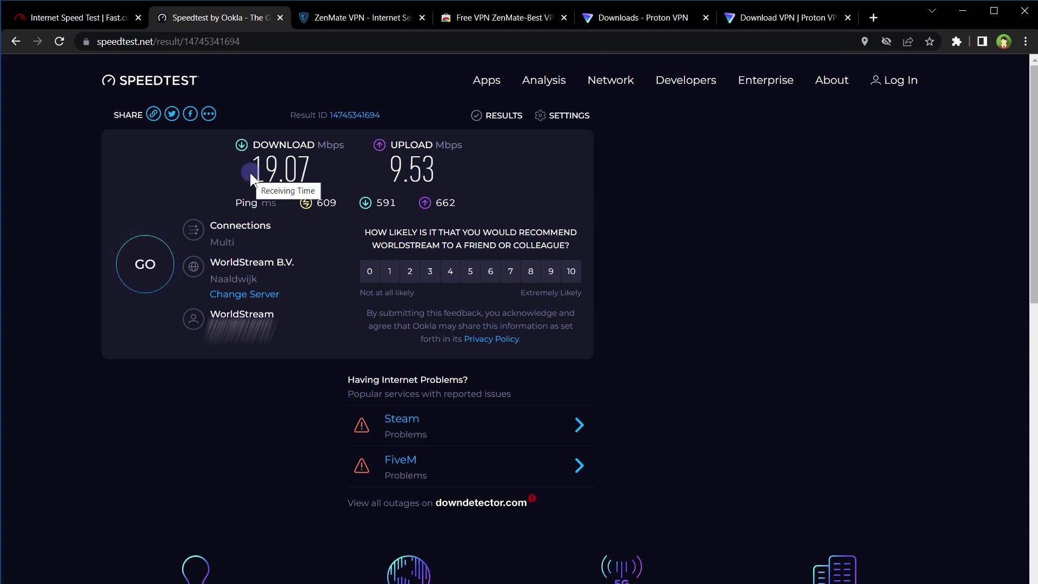
- Select the 19.07 Mbps download and 9.53 Mbps upload figures on Speedtest
drag(249, 173, 487, 164)
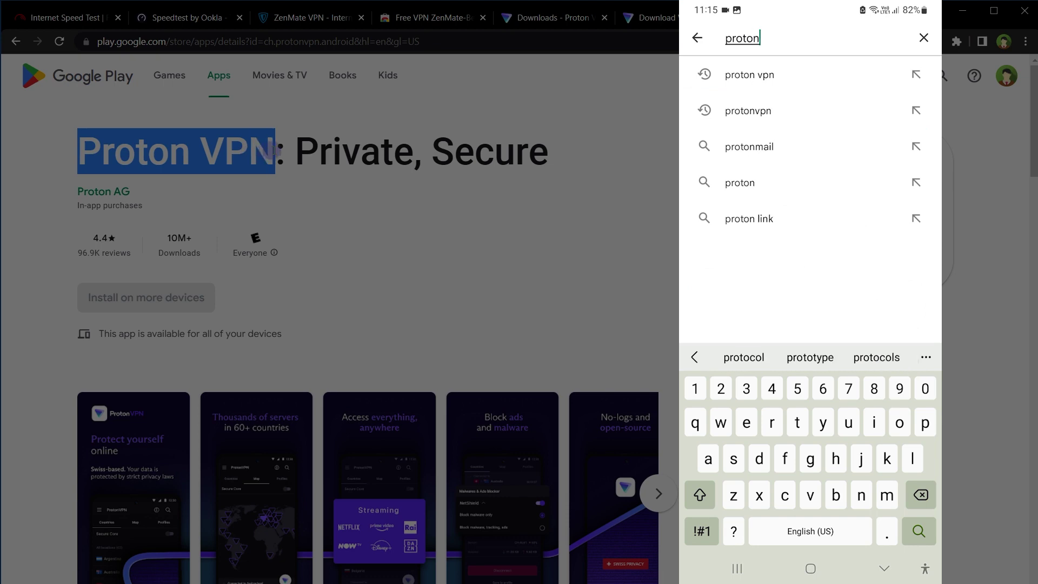
- Search the phone's Play Store for 'proton vpn' and launch the Proton VPN app
text(vpn)
key(Return)
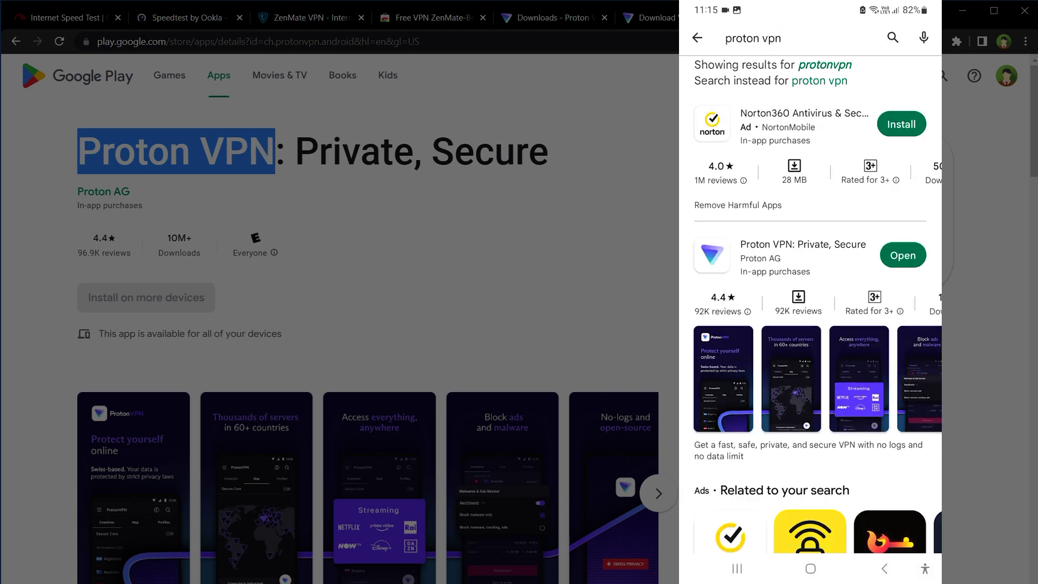
scroll(811, 302, down, 3)
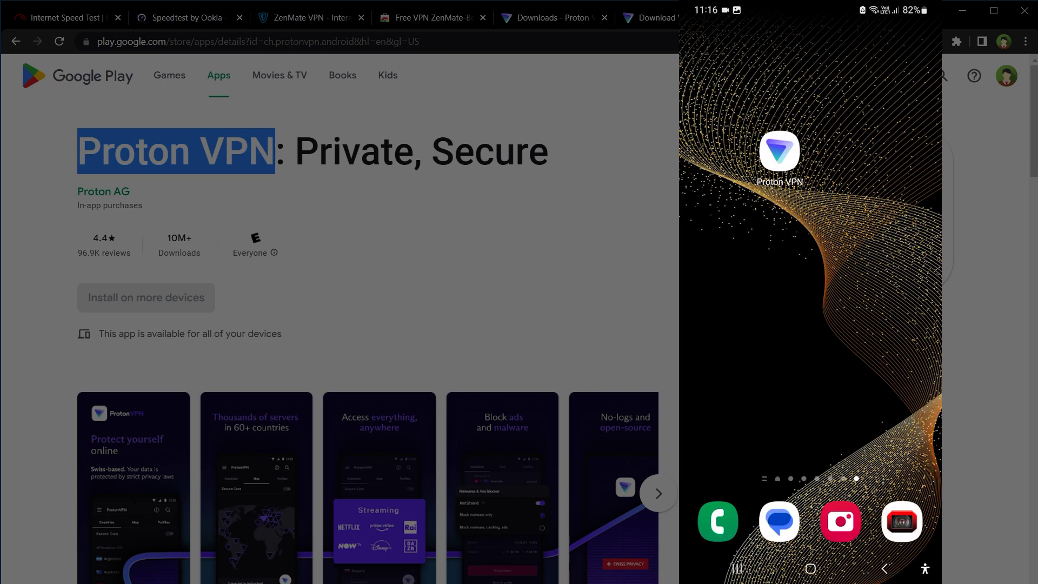
click(778, 153)
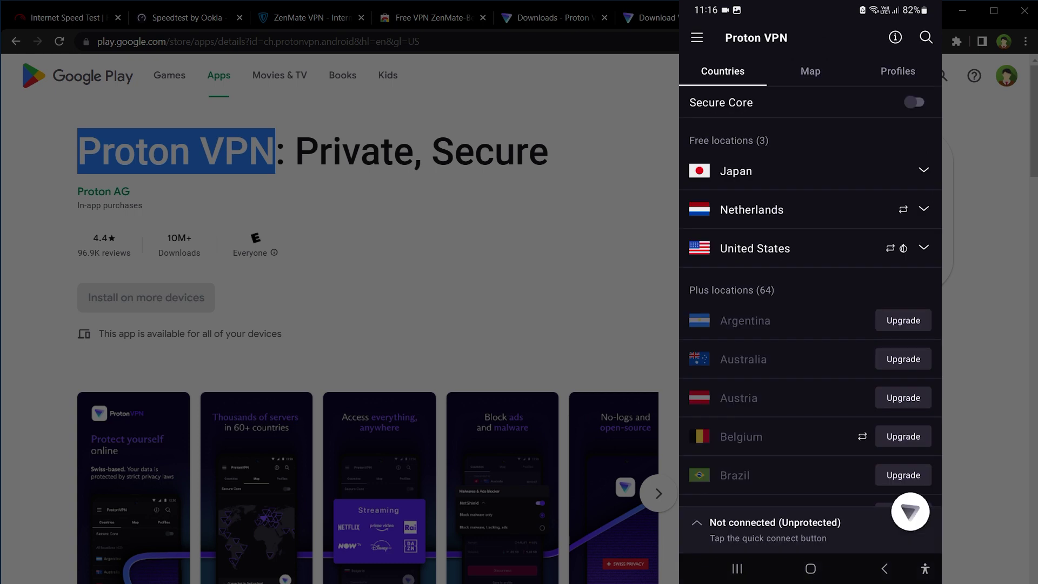
- Quick-connect the phone to NL-FREE#167055, then load fast.com in the phone's browser
click(768, 522)
click(810, 496)
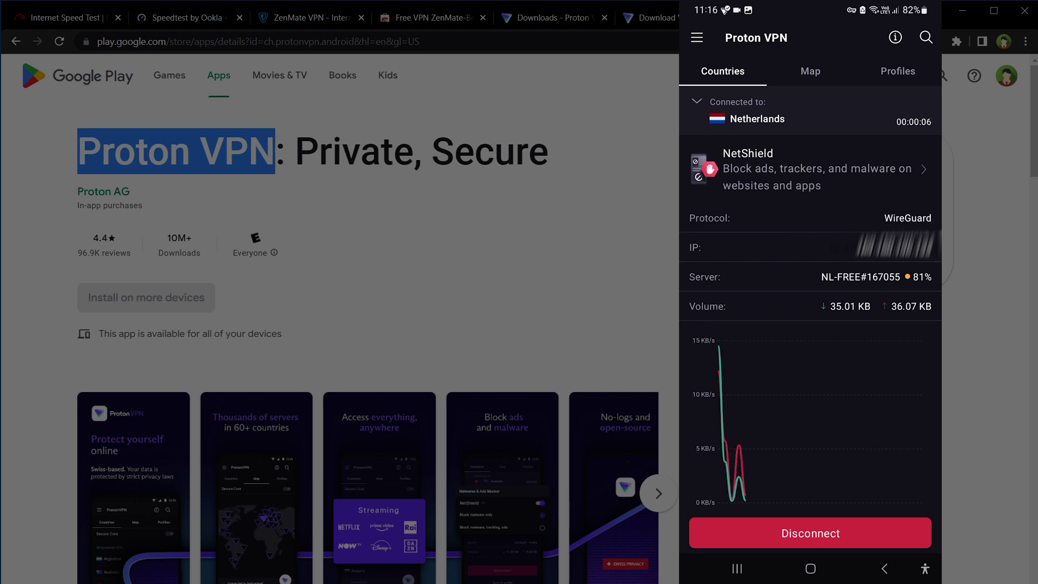
click(810, 568)
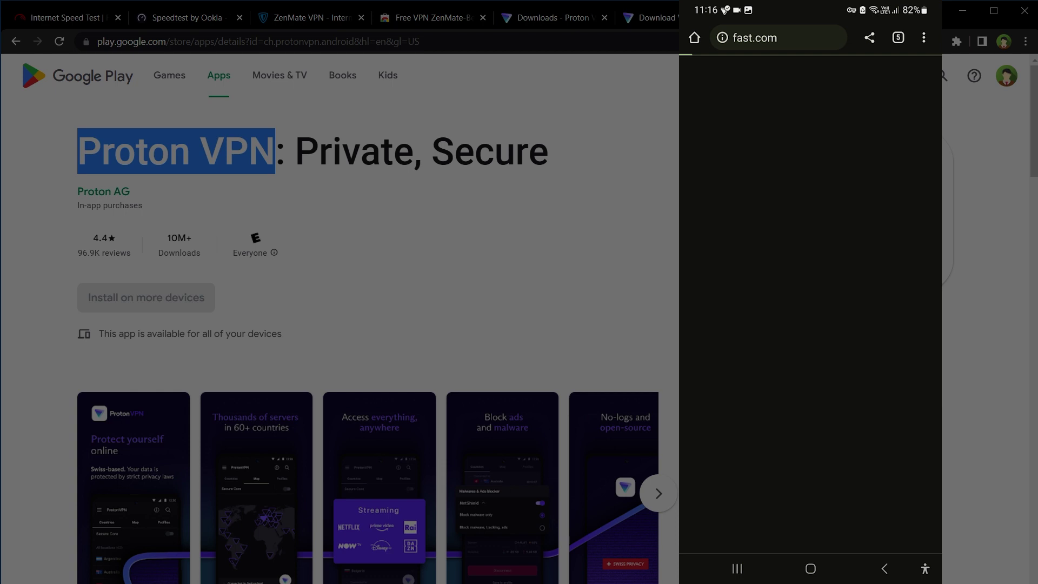